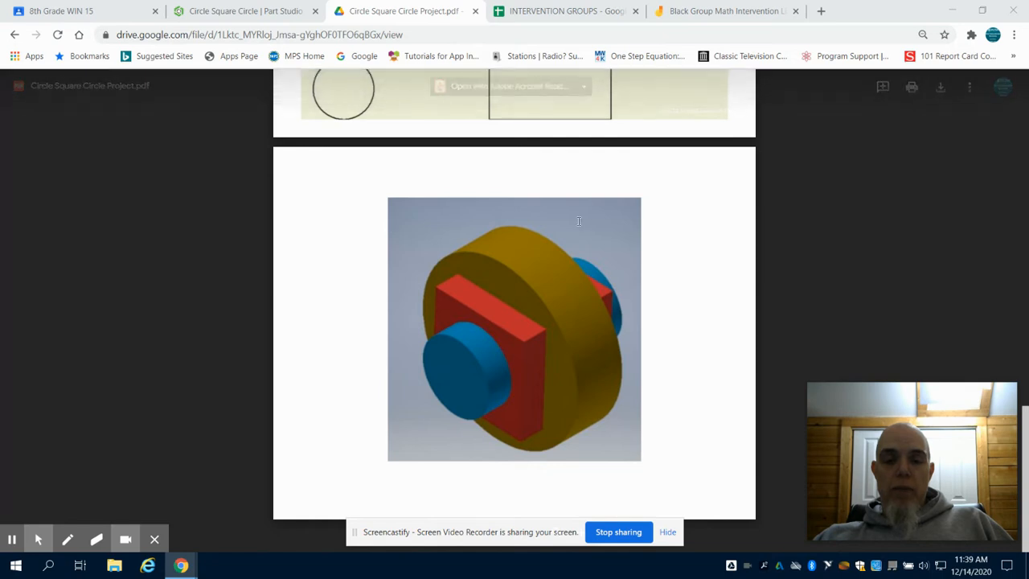
Switch to the Circle Square Circle part studio in Onshape and show the hidden circle with square hole and cube with circle hole.
click(239, 10)
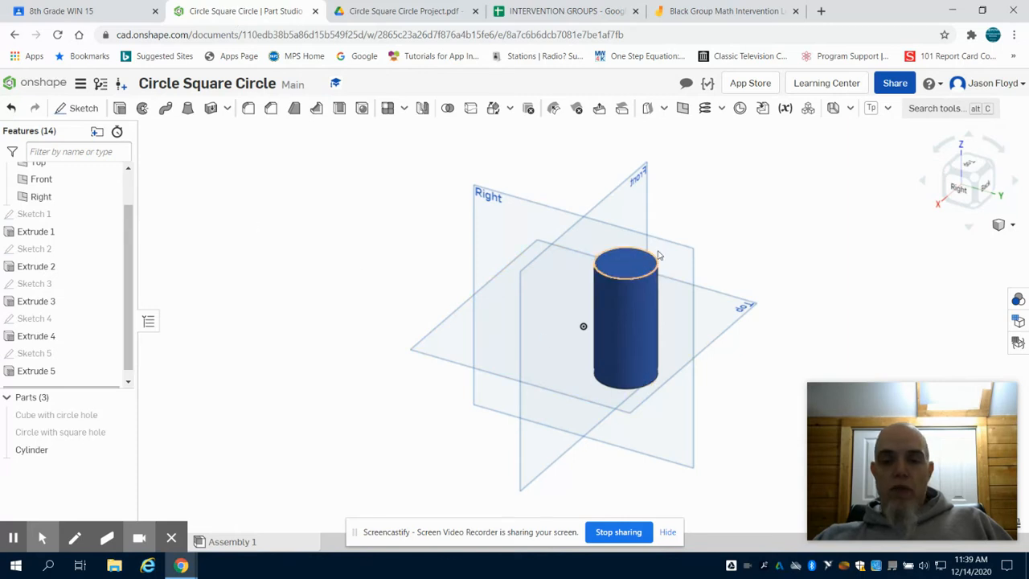
click(121, 433)
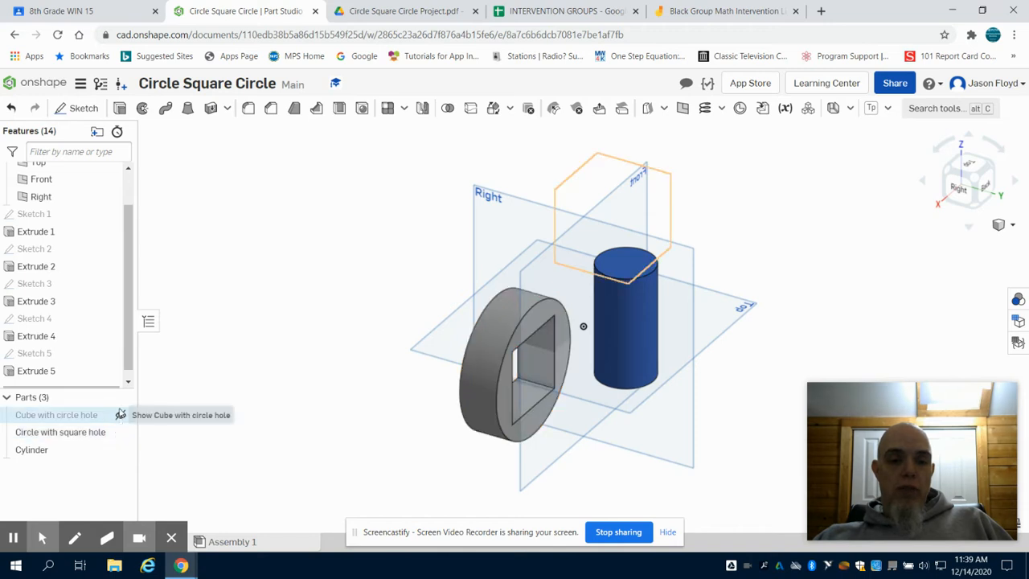
click(120, 414)
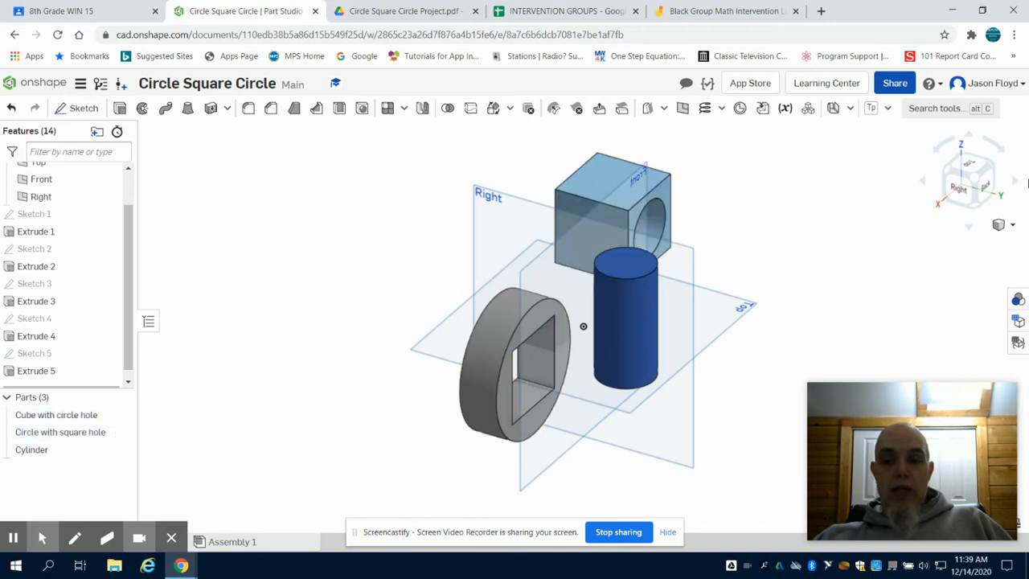
click(994, 161)
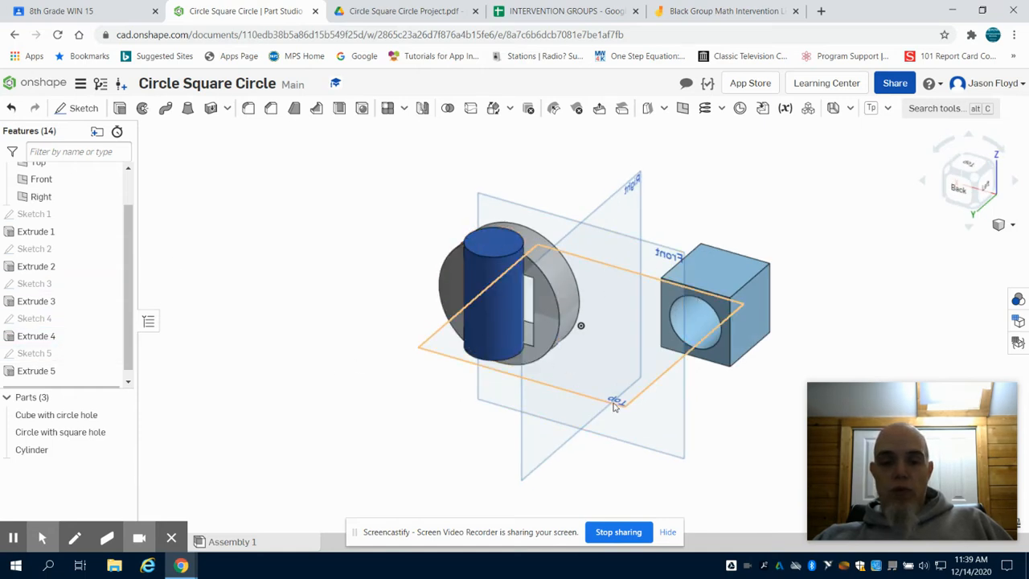
click(667, 532)
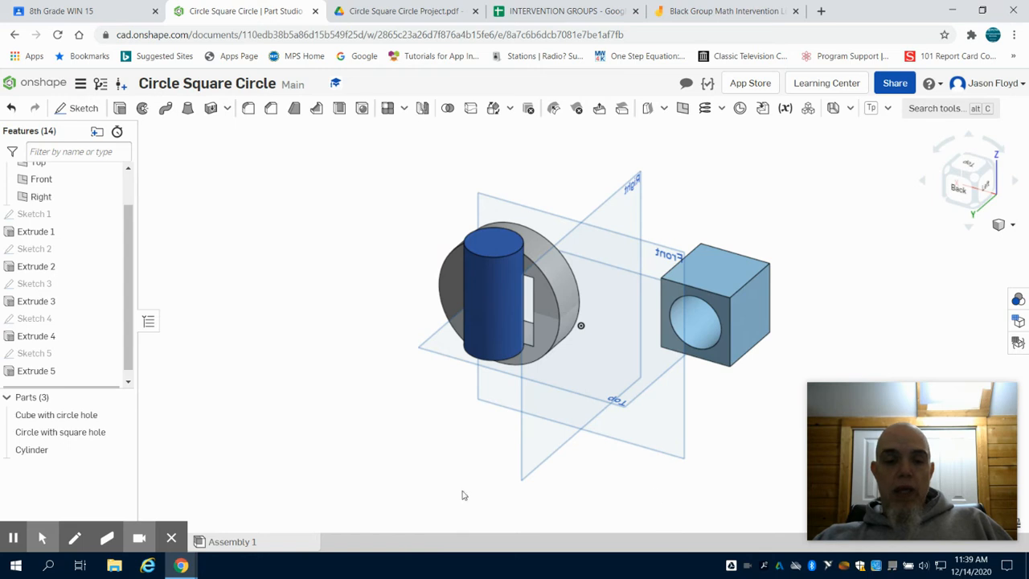
Insert the Circle with square hole part into Assembly 1 and fix it in place.
mouse_move(247, 544)
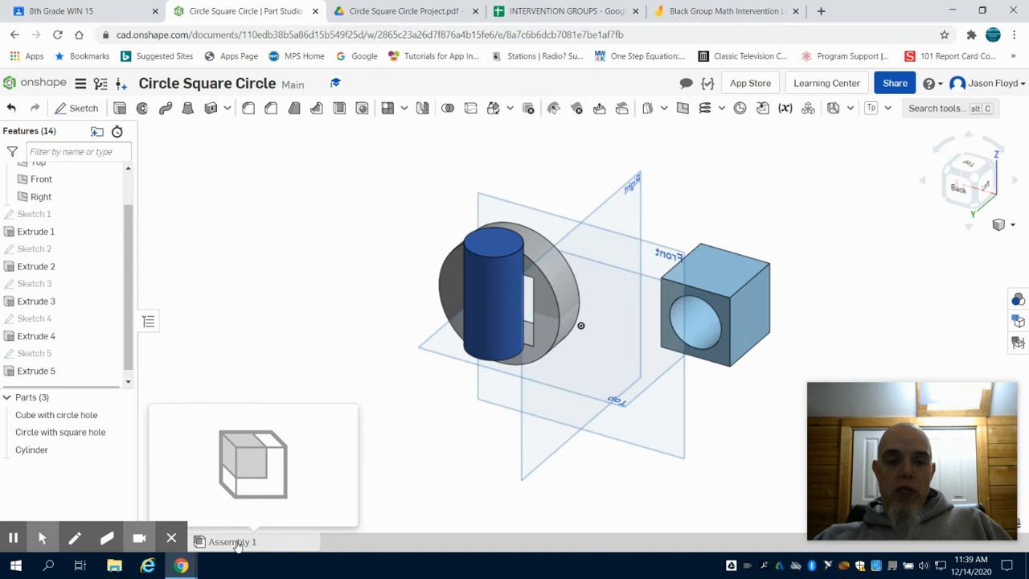
click(234, 543)
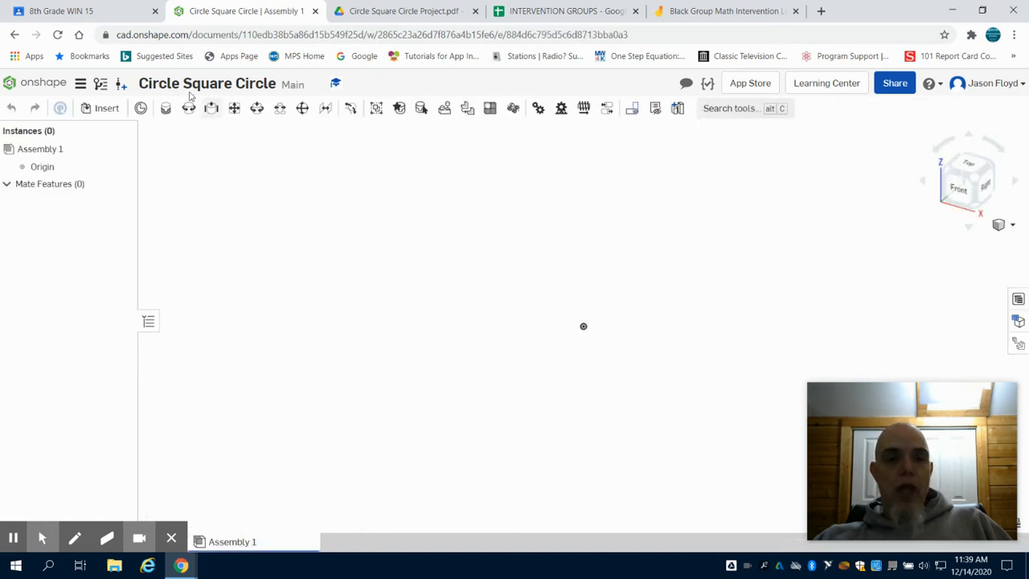
click(105, 109)
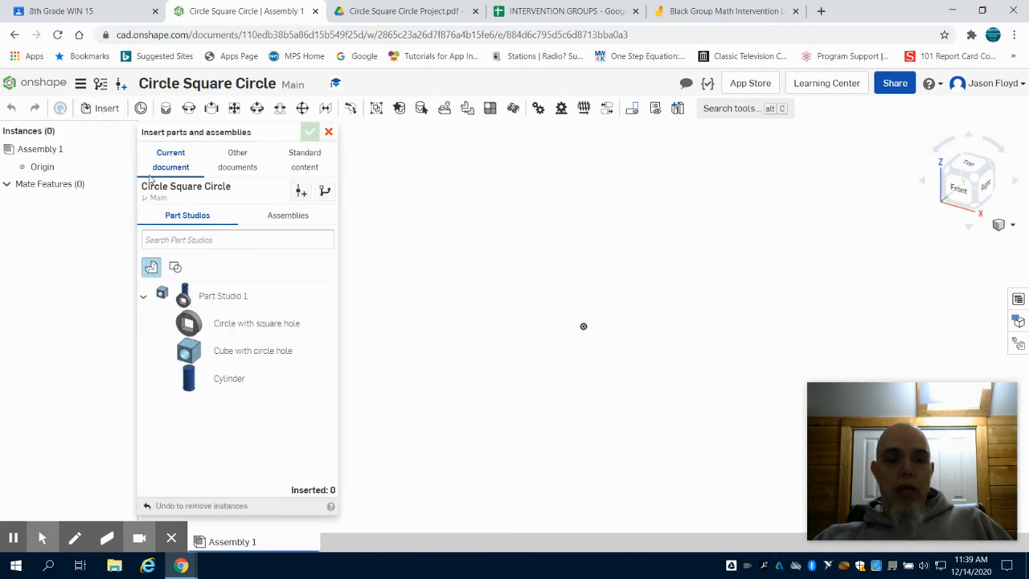
click(248, 339)
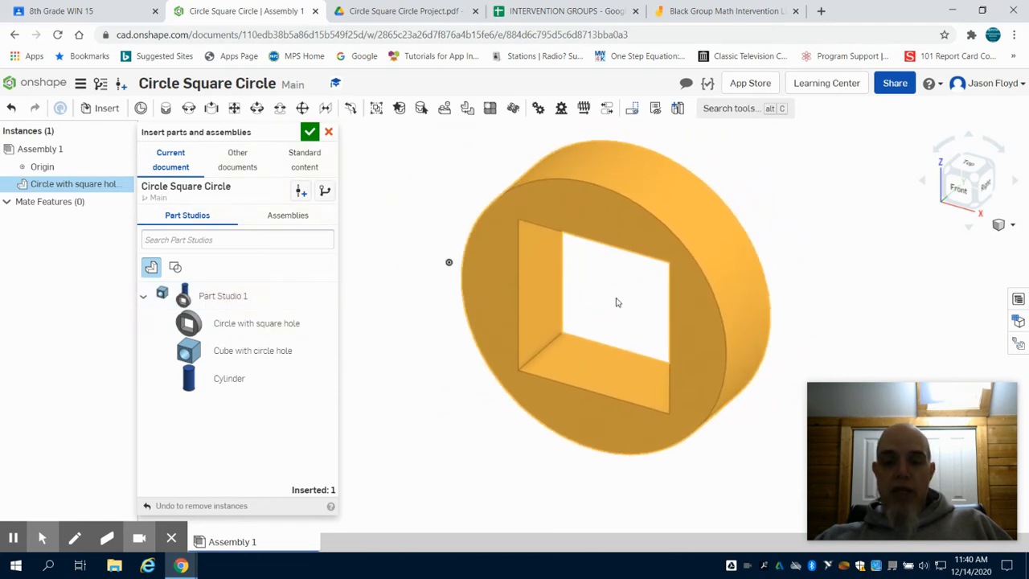
click(615, 300)
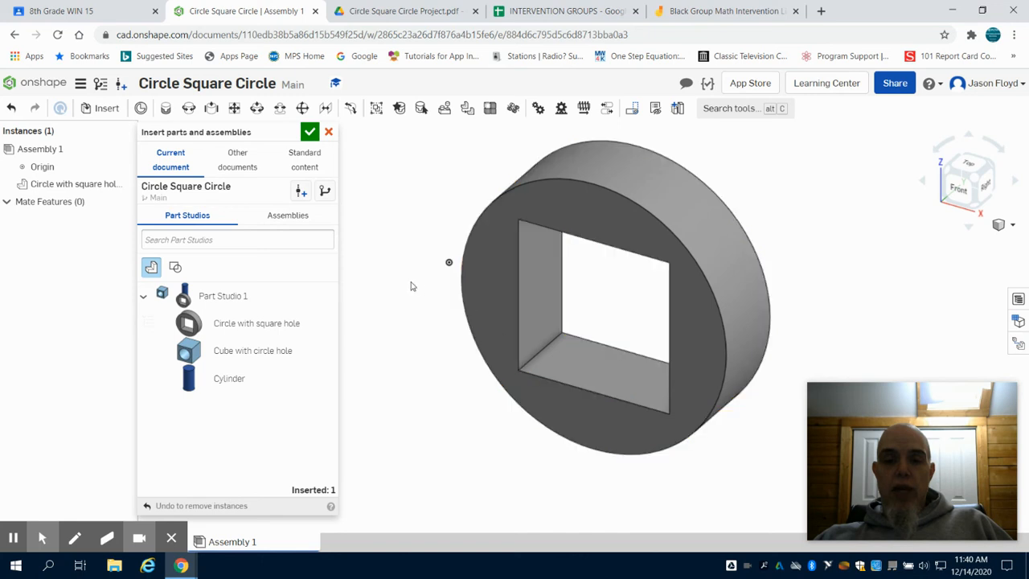
click(310, 133)
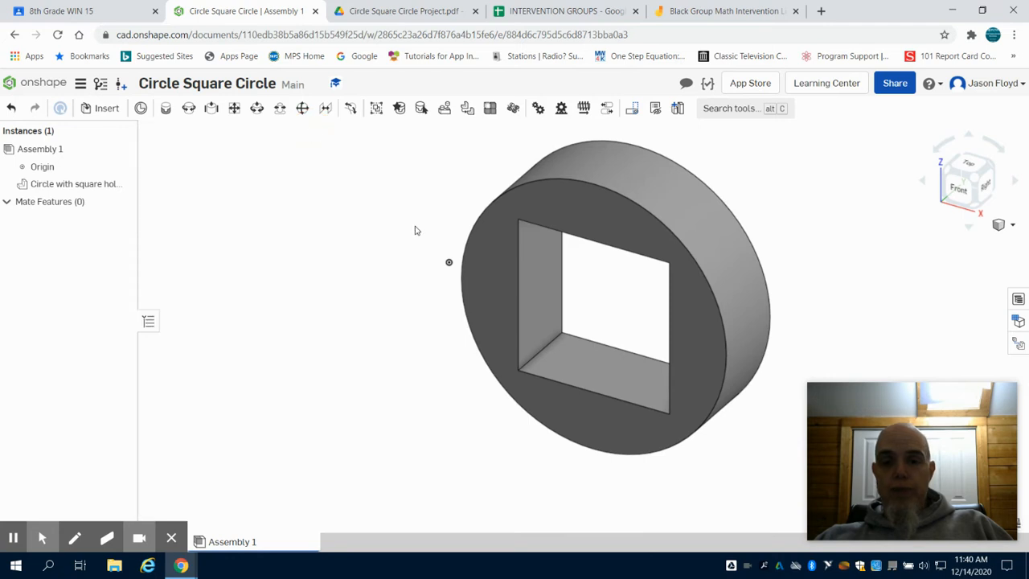
right_click(482, 275)
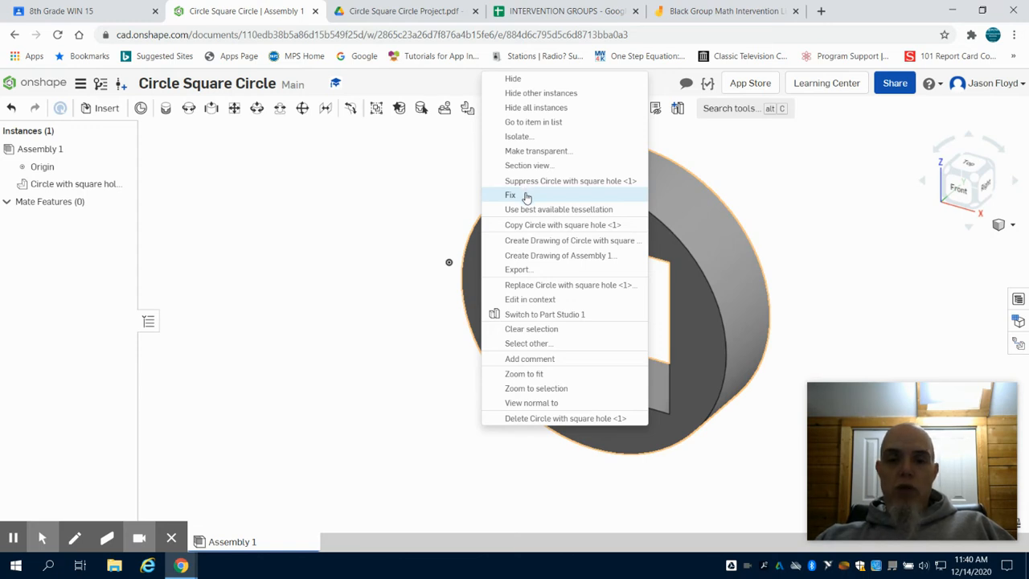
click(525, 195)
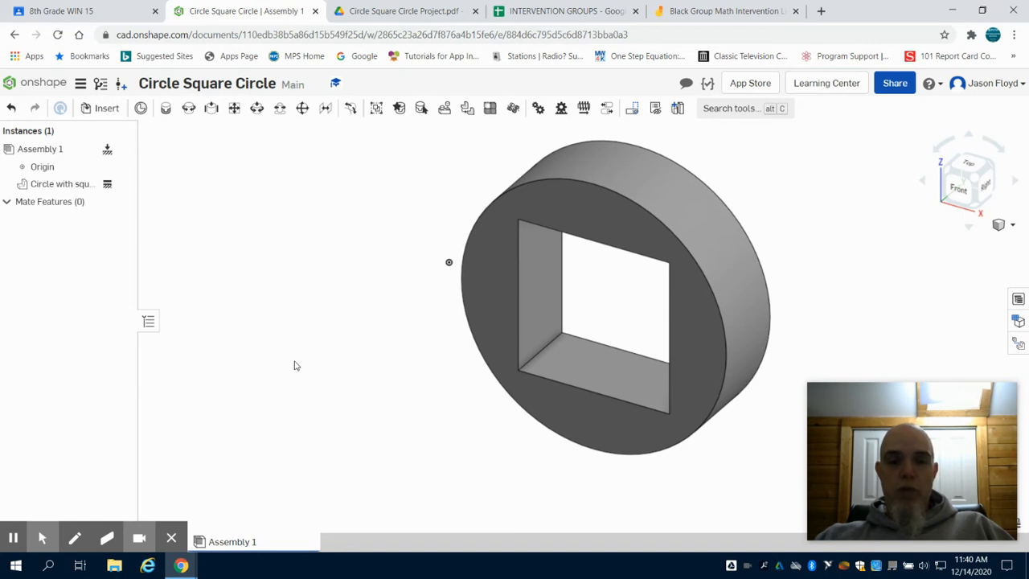
Insert the Cube with circle hole into the assembly and move it clear of the fixed ring.
click(113, 113)
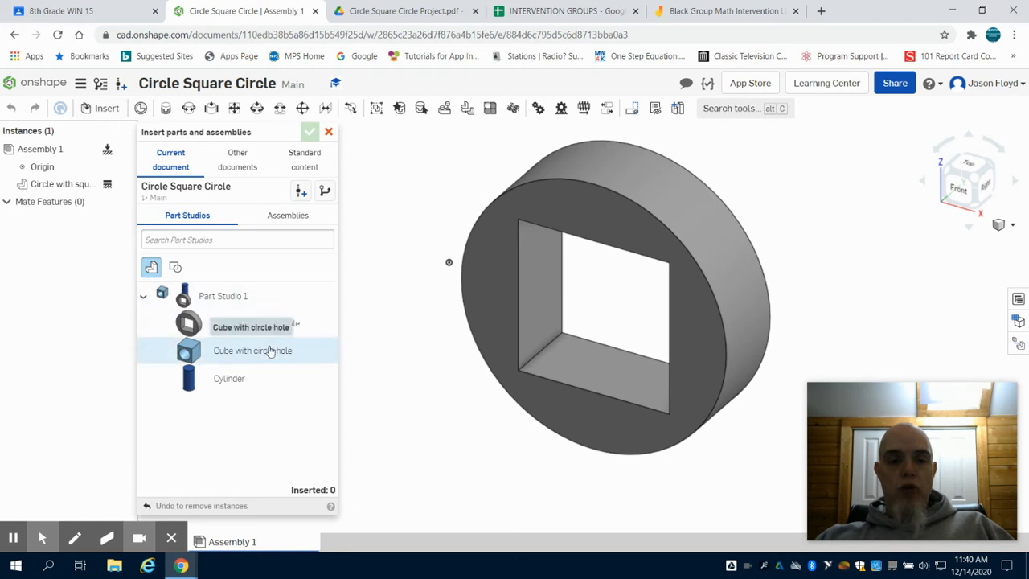
click(271, 353)
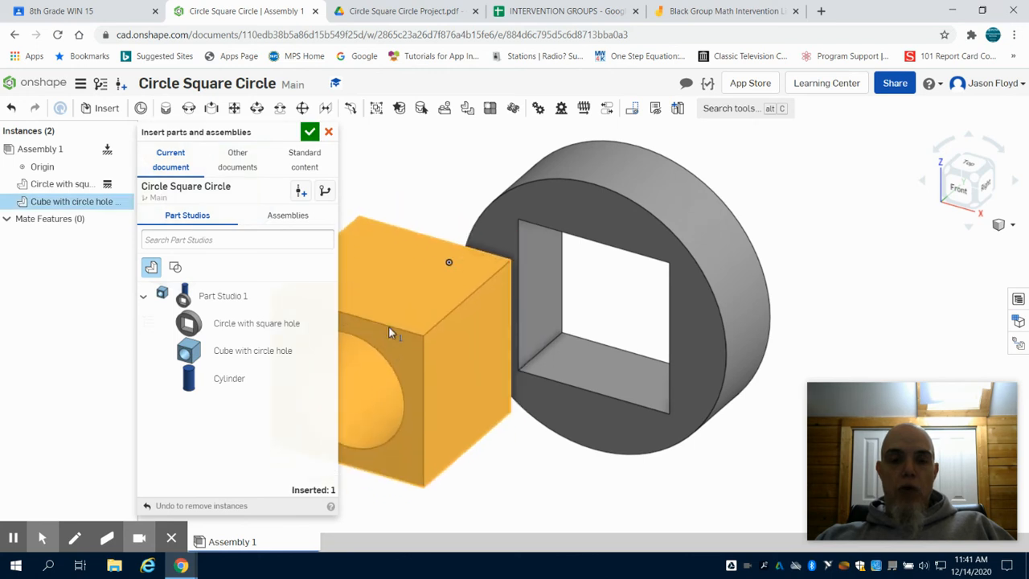
click(389, 328)
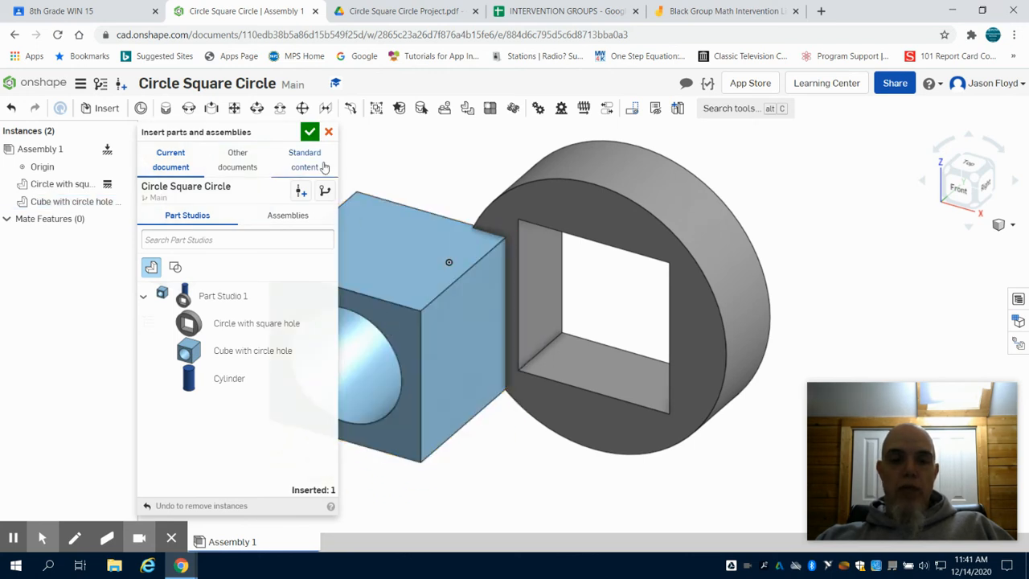
click(310, 133)
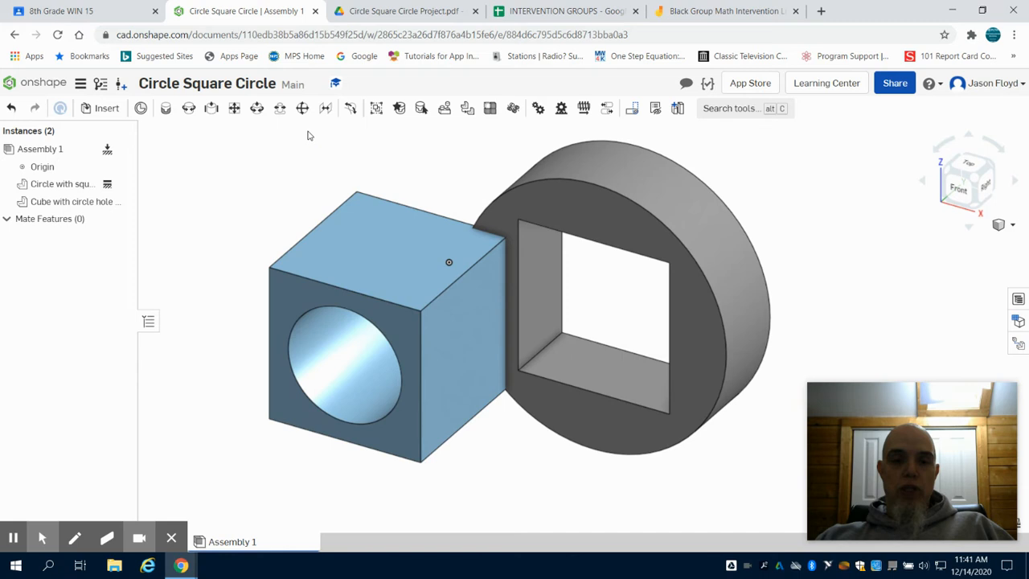
drag(402, 291, 293, 286)
drag(615, 208, 635, 246)
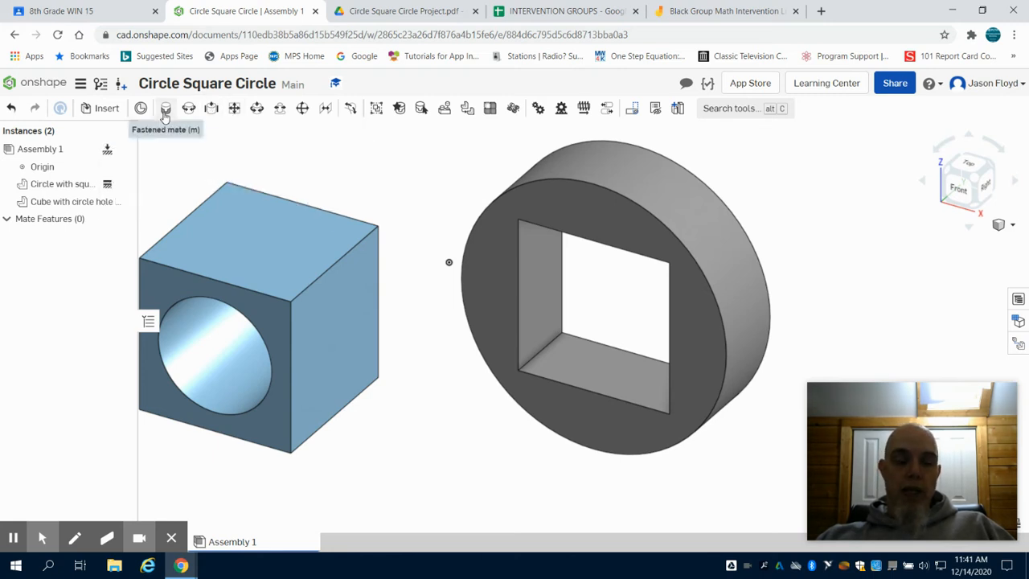
Add a Fastened mate joining the centre of the cube's top face to the centre of the square hole's upper inner face.
click(165, 111)
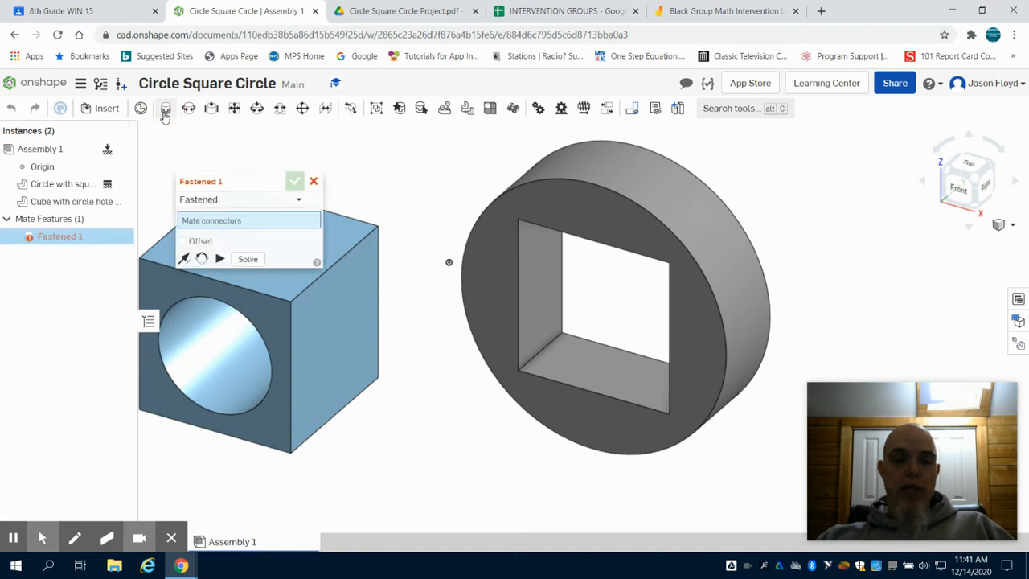
drag(225, 183, 86, 377)
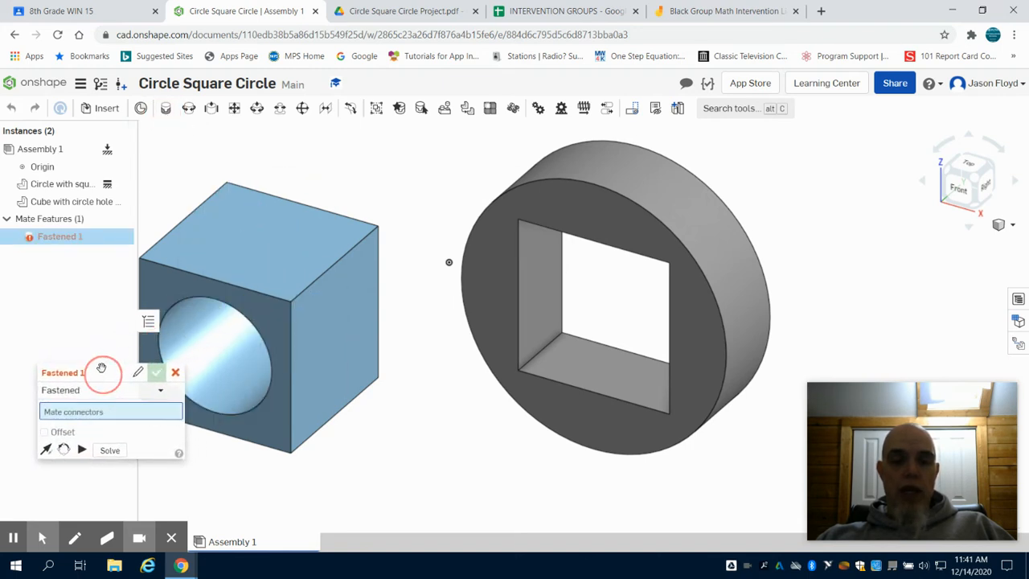
click(258, 239)
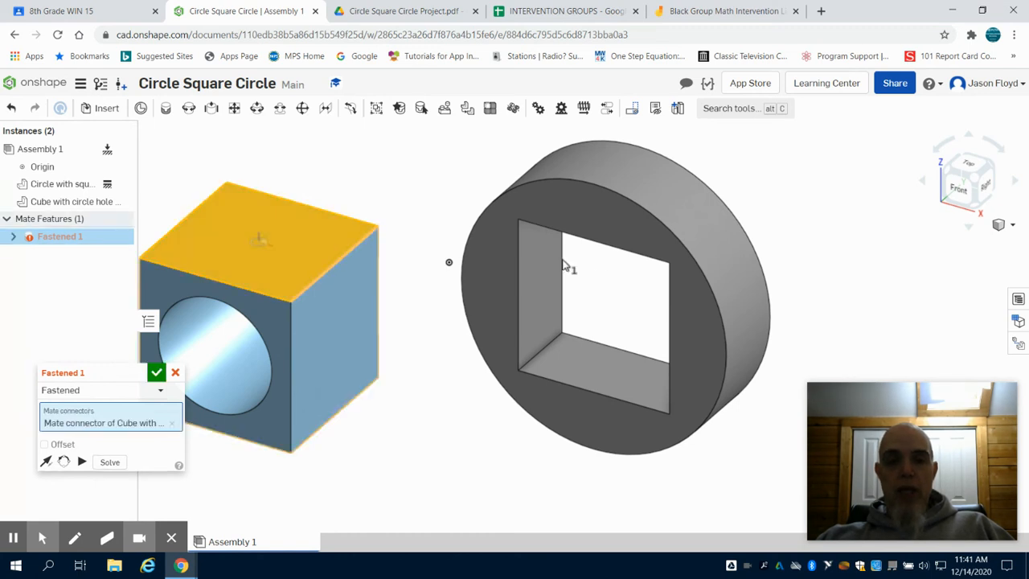
right_drag(784, 252, 801, 196)
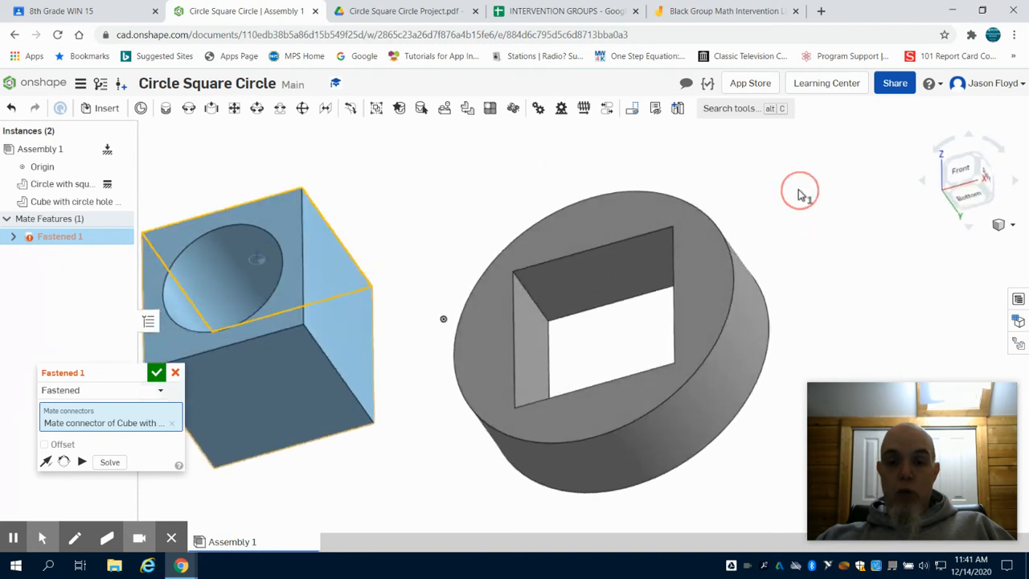
click(607, 283)
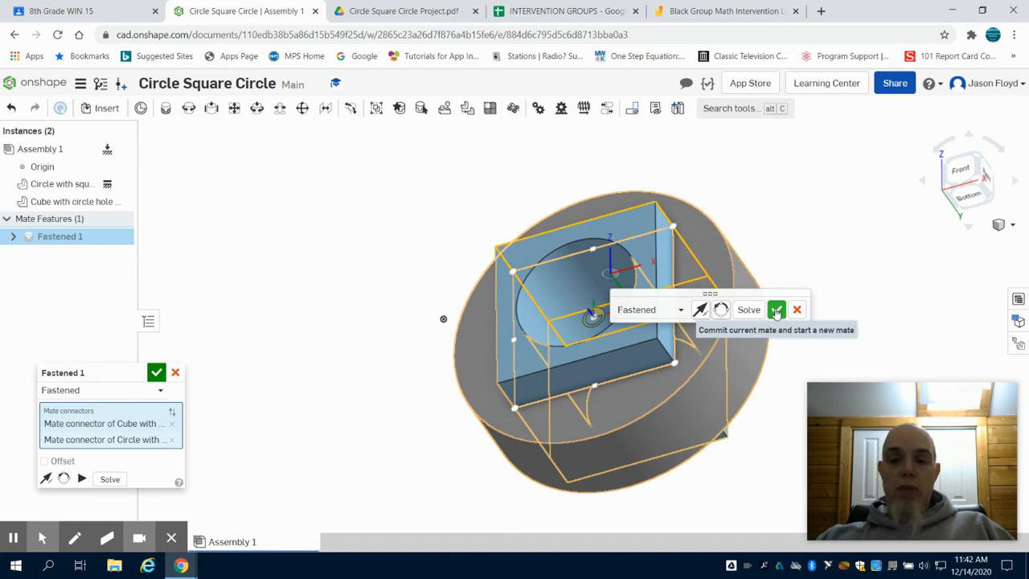
click(777, 311)
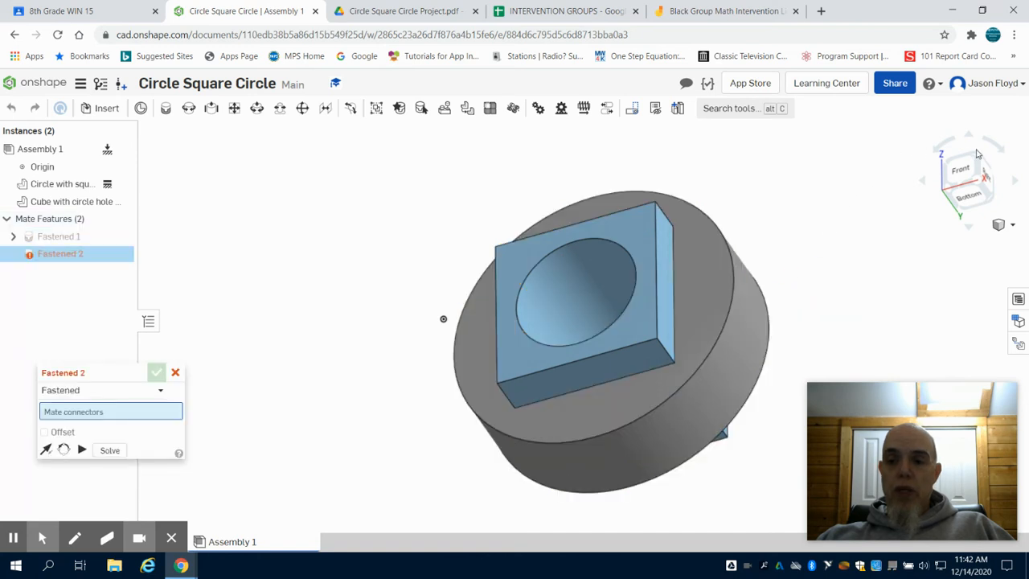
click(180, 375)
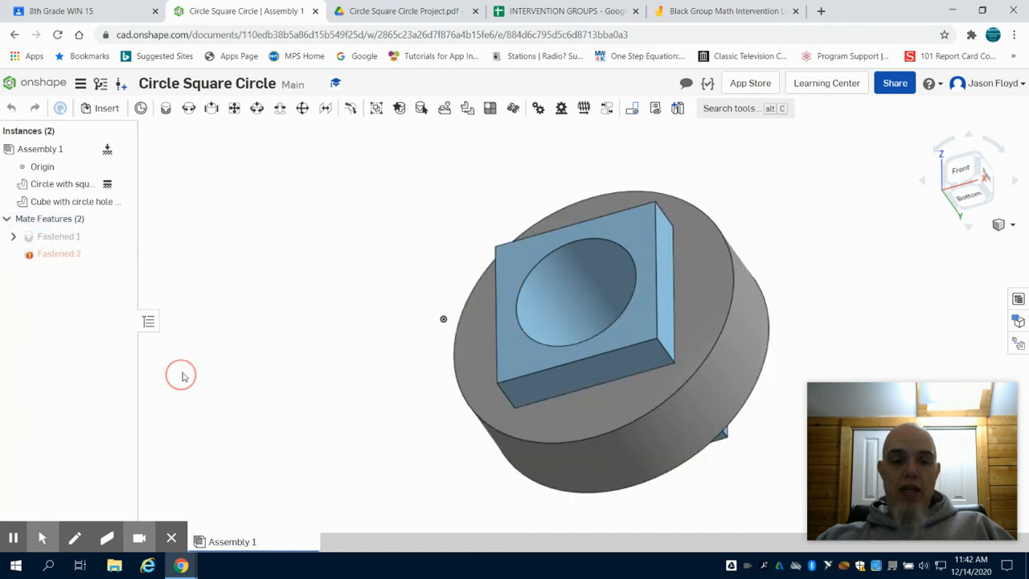
Inspect the mated parts in an isometric view and test whether the cube can be pulled out of the ring.
click(974, 161)
click(523, 322)
click(438, 393)
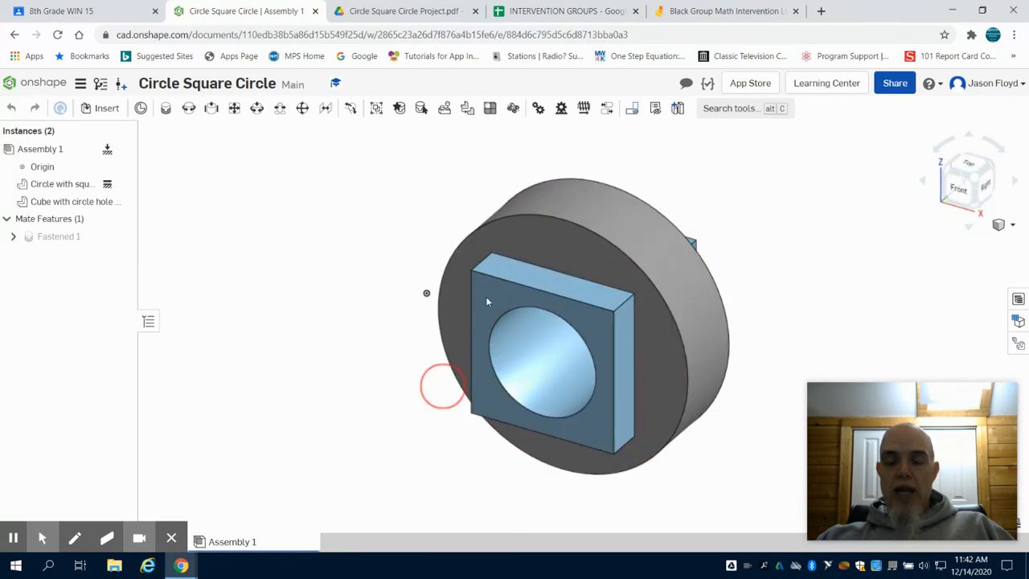
drag(492, 291, 581, 226)
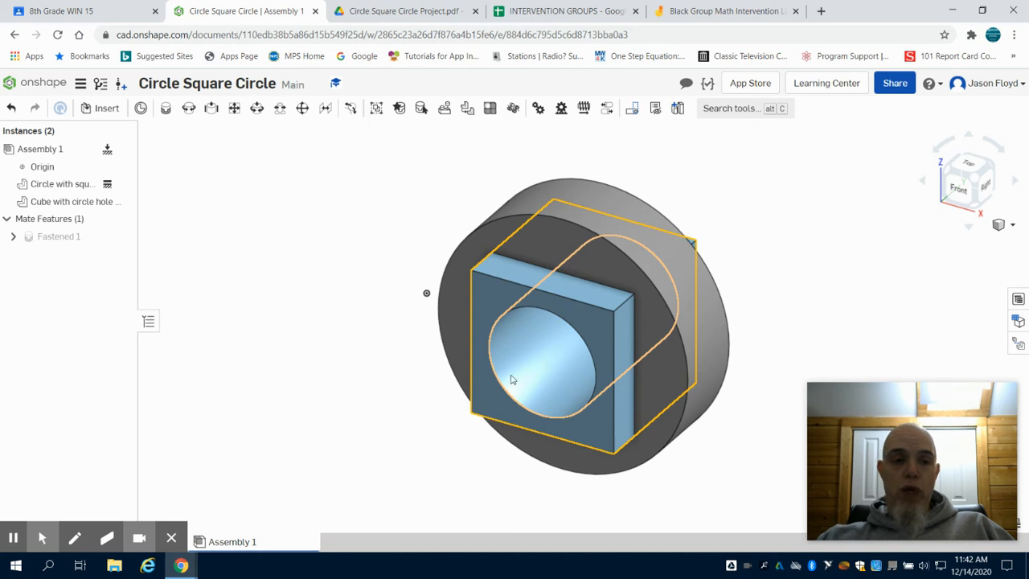
Insert the Cylinder part into the assembly beside the ring and cube.
click(108, 114)
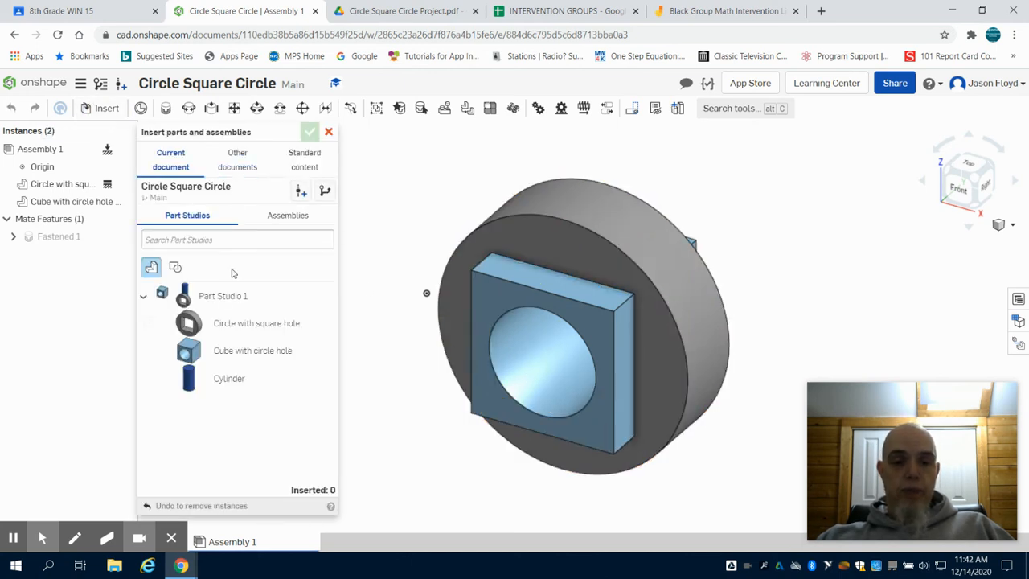
click(236, 371)
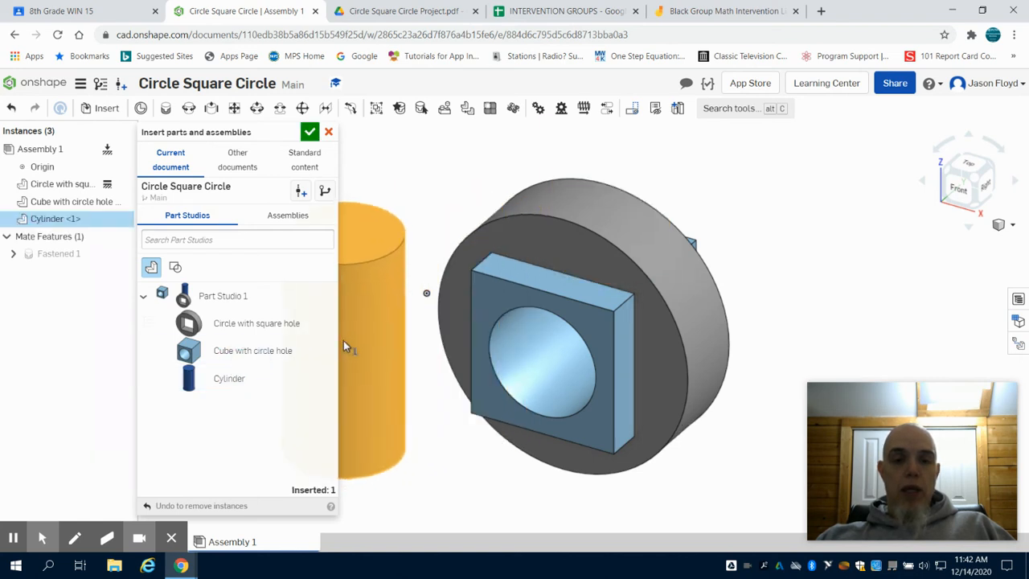
click(310, 134)
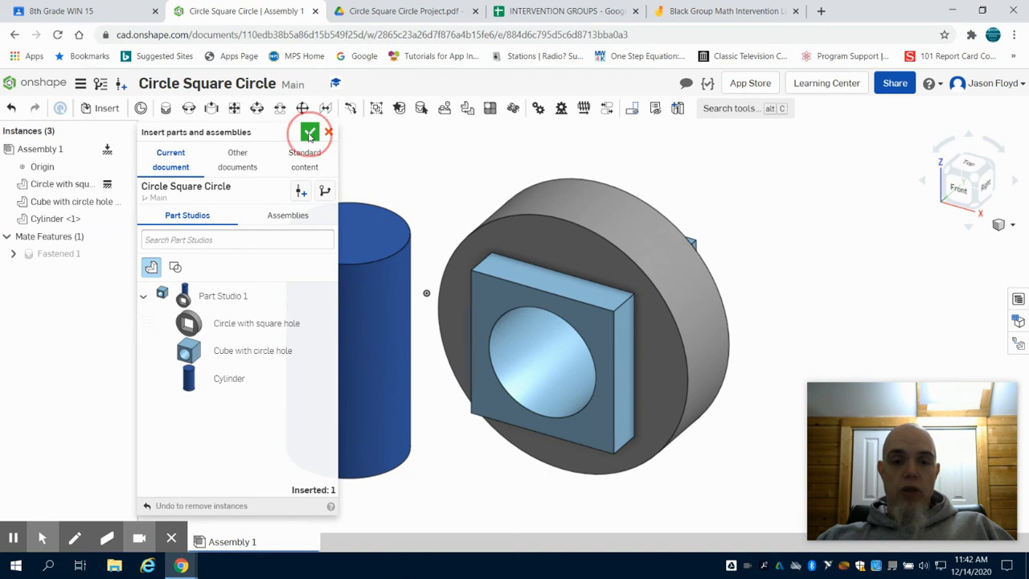
Add a Fastened mate joining the midpoint of the cylinder's axis to the midpoint of the cube's circular hole.
click(167, 115)
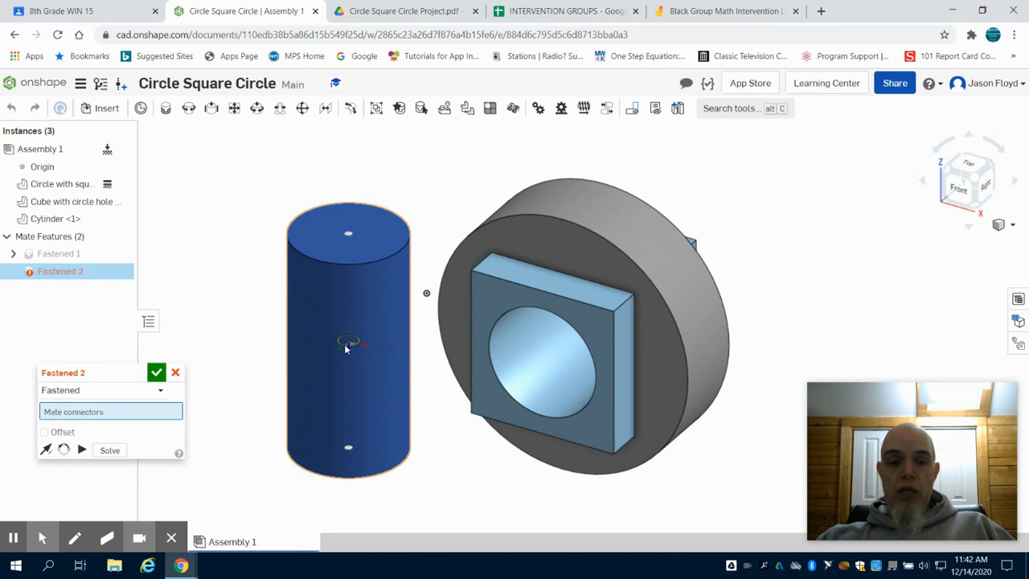
click(345, 345)
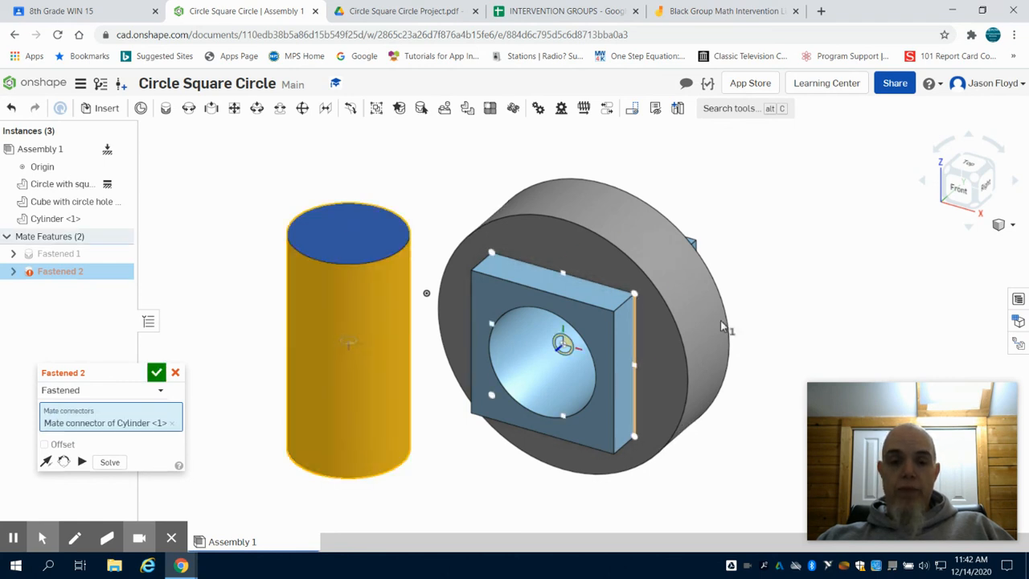
right_drag(861, 262, 874, 226)
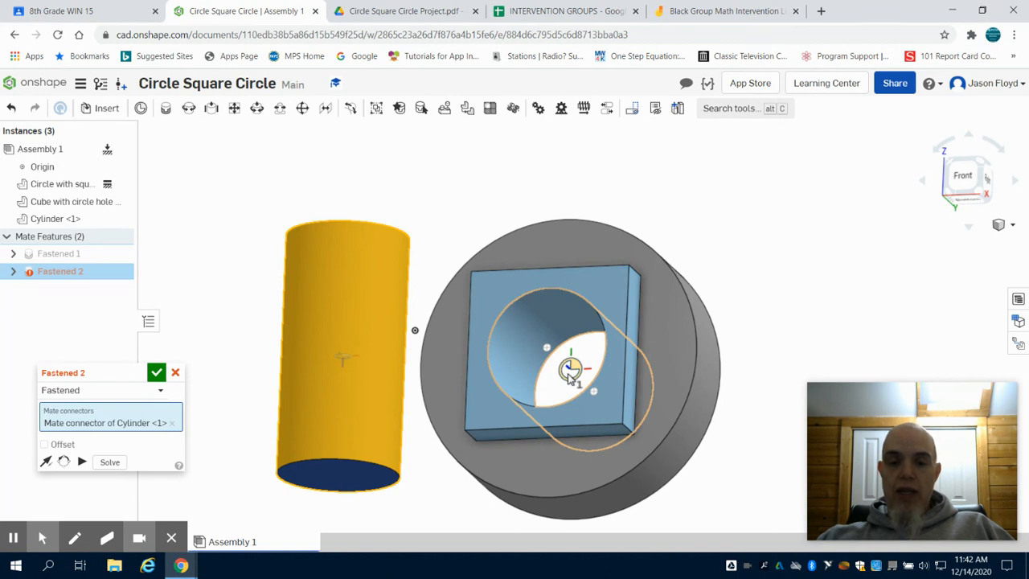
click(569, 373)
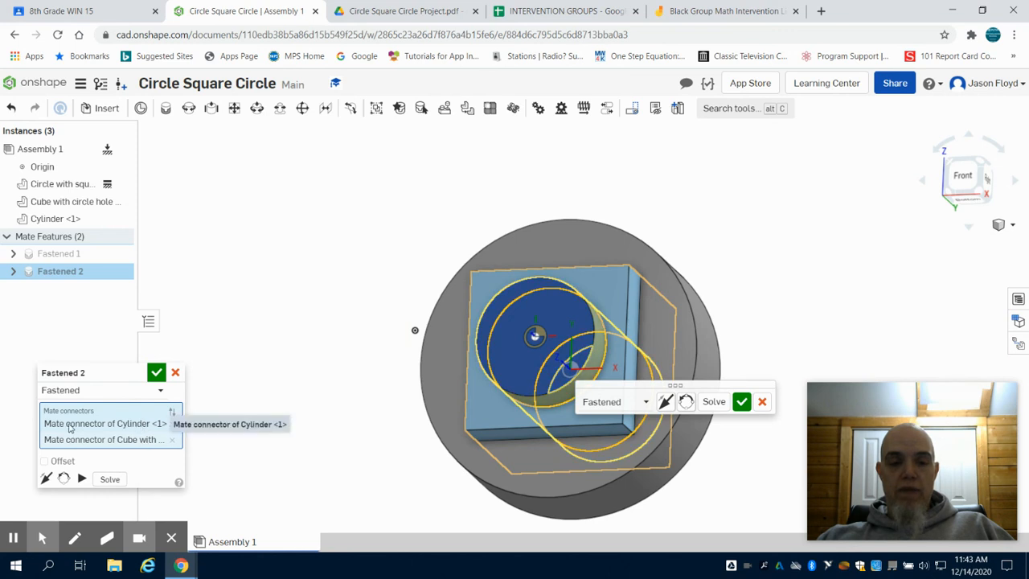
click(156, 373)
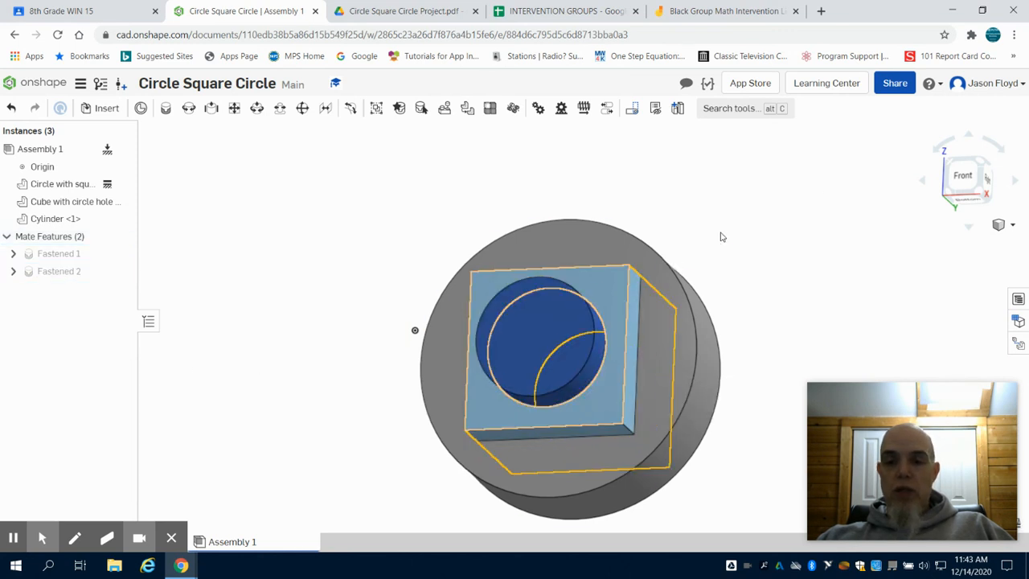
Compare the assembly with the reference picture in Circle Square Circle Project.pdf, viewing it from the same isometric angle.
right_drag(846, 202, 777, 218)
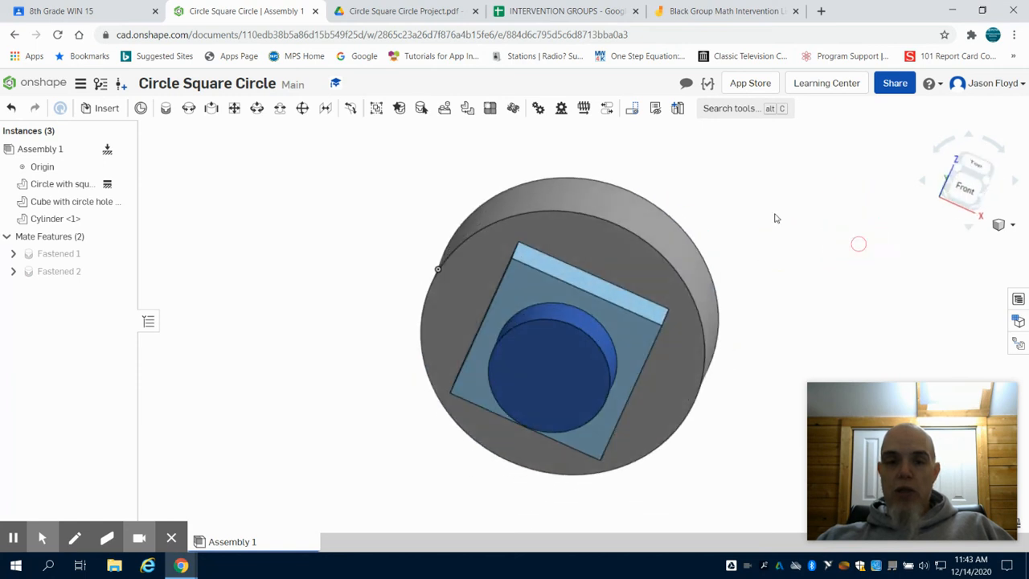
click(423, 13)
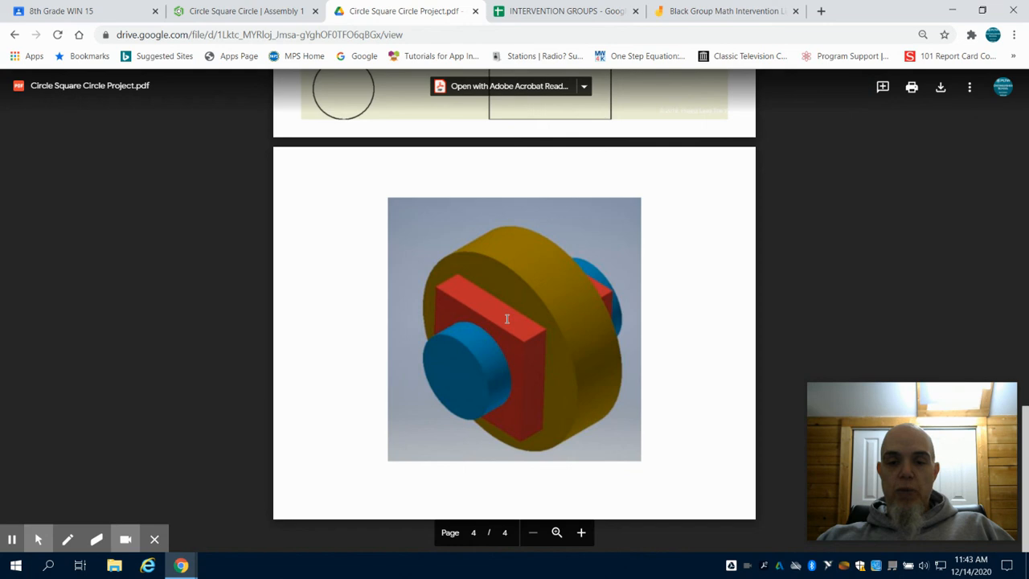
click(241, 11)
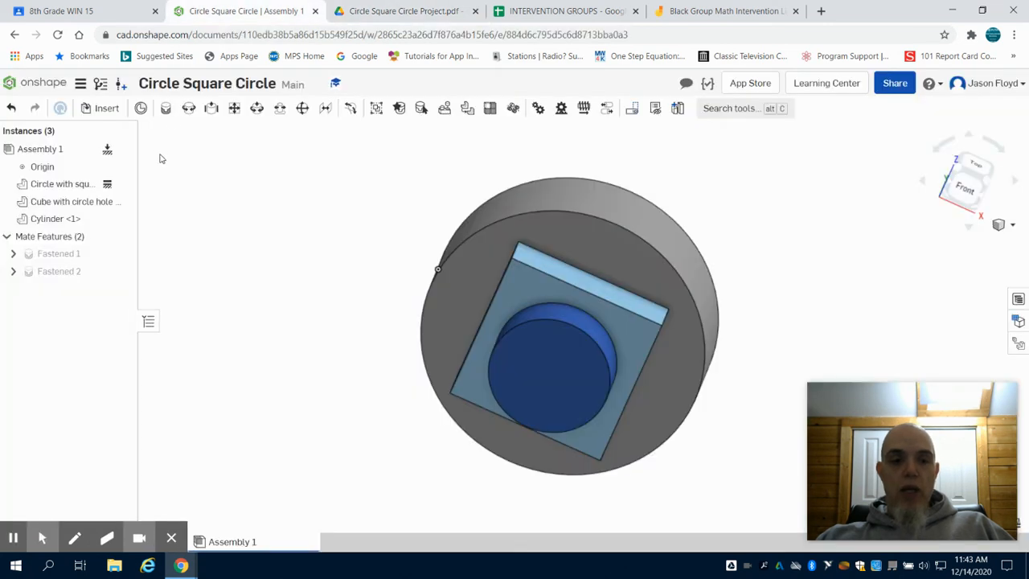
click(582, 362)
click(519, 306)
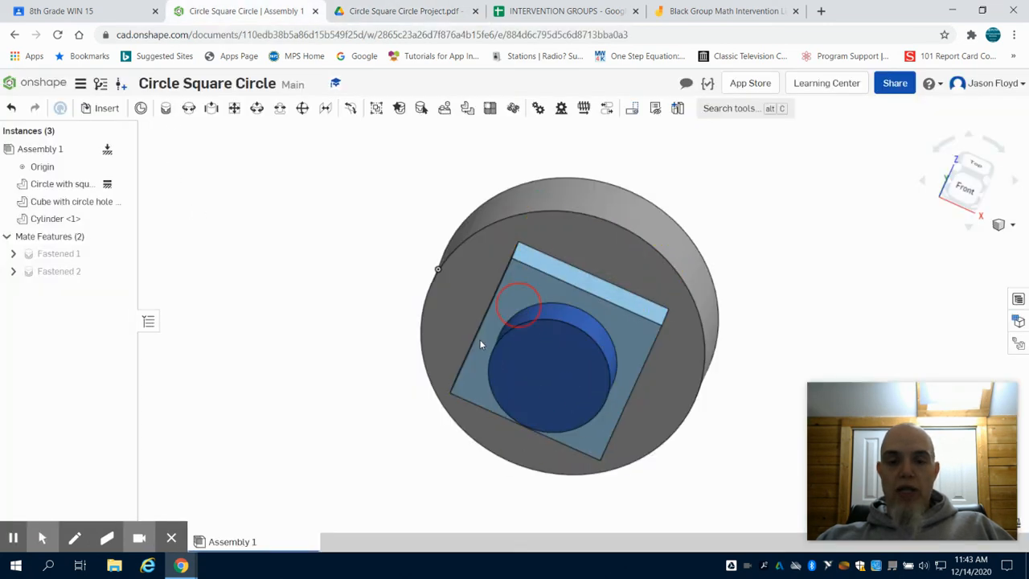
click(988, 184)
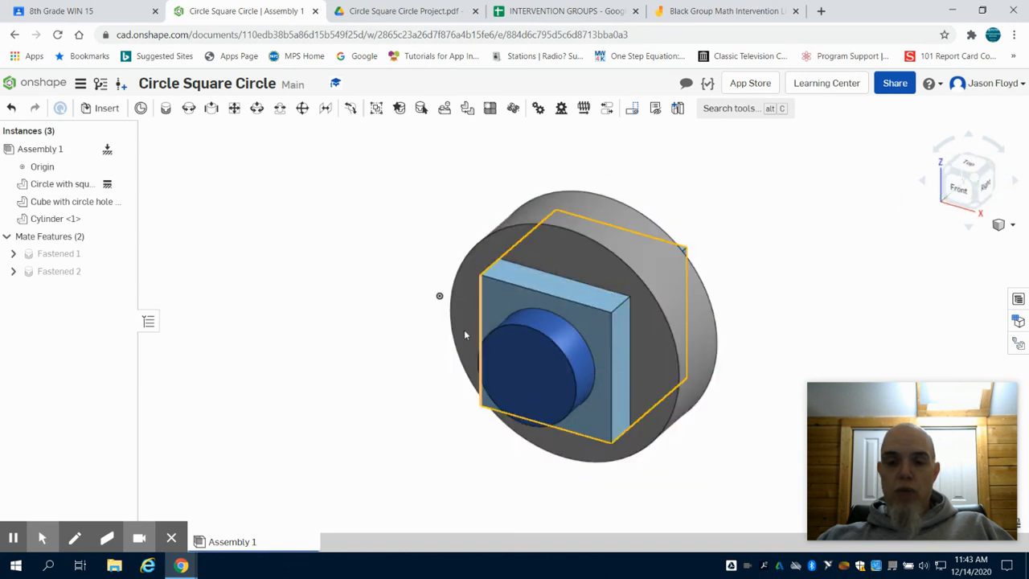